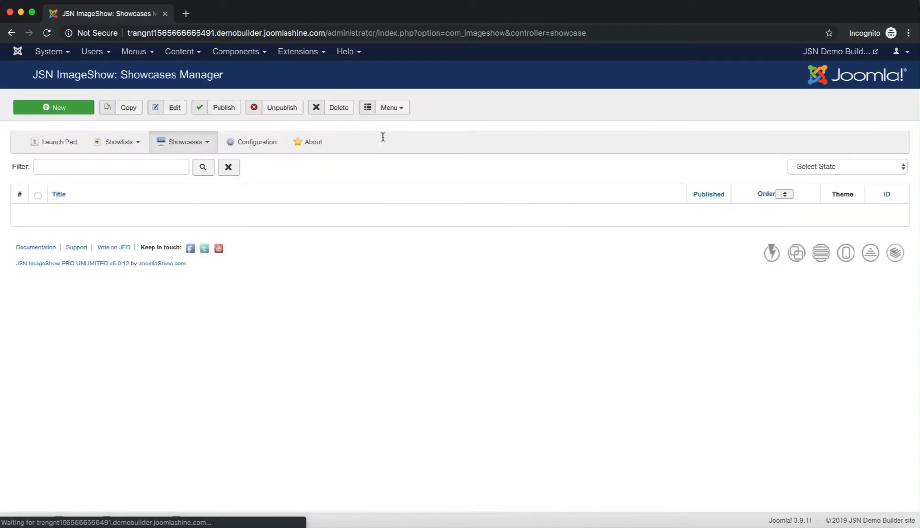
Create a new showcase titled "Test" and save it.
{"action": "triple_click", "coordinate": [228, 77]}
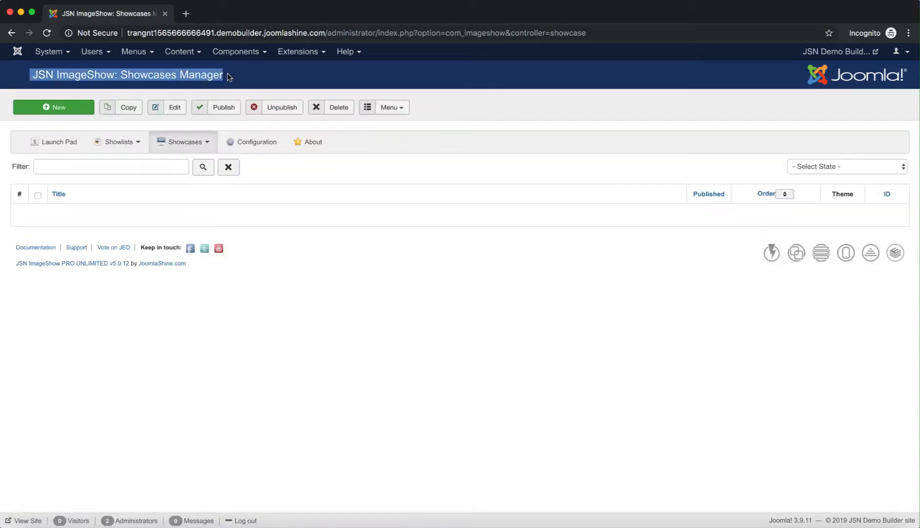
{"action": "left_click", "coordinate": [265, 72]}
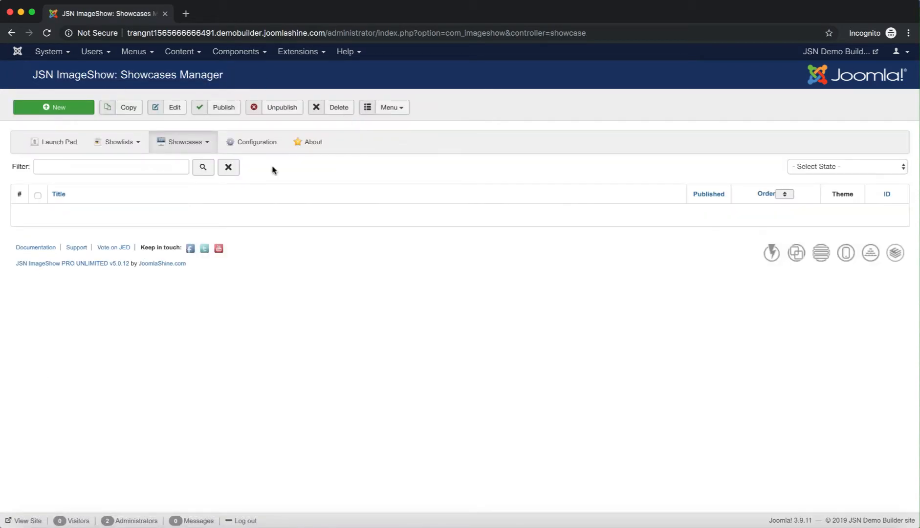
{"action": "left_click", "coordinate": [66, 115]}
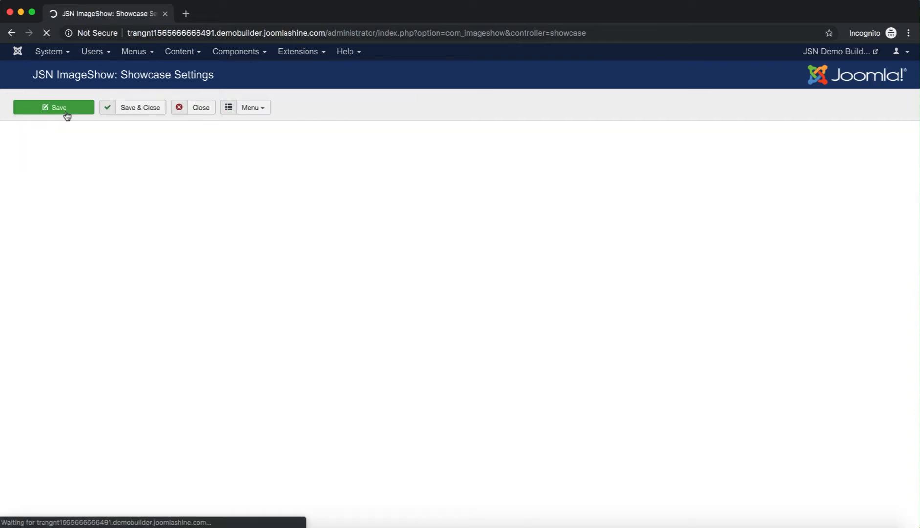
{"action": "left_click", "coordinate": [183, 201]}
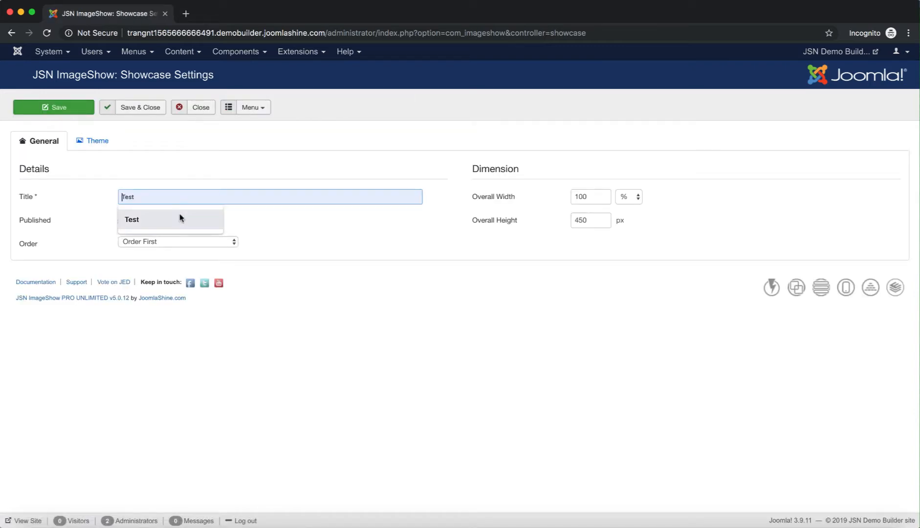
{"action": "left_click", "coordinate": [179, 216]}
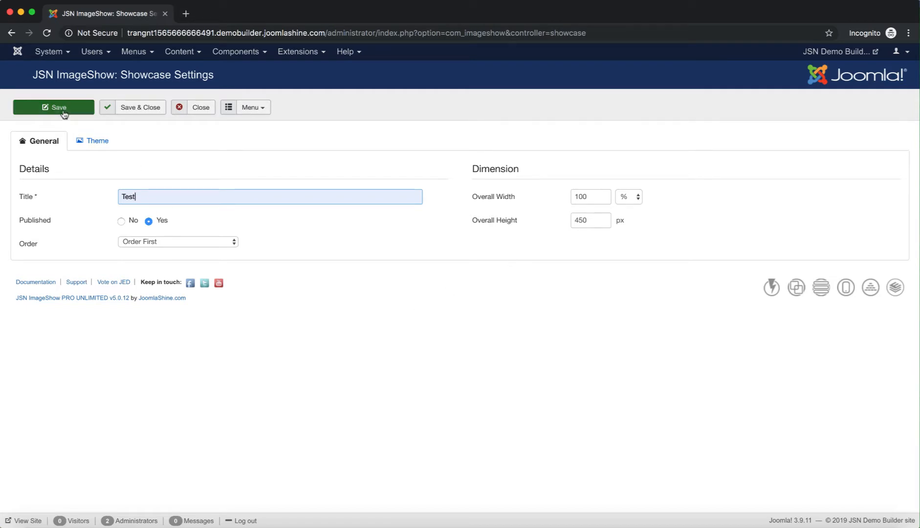
{"action": "left_click", "coordinate": [61, 111]}
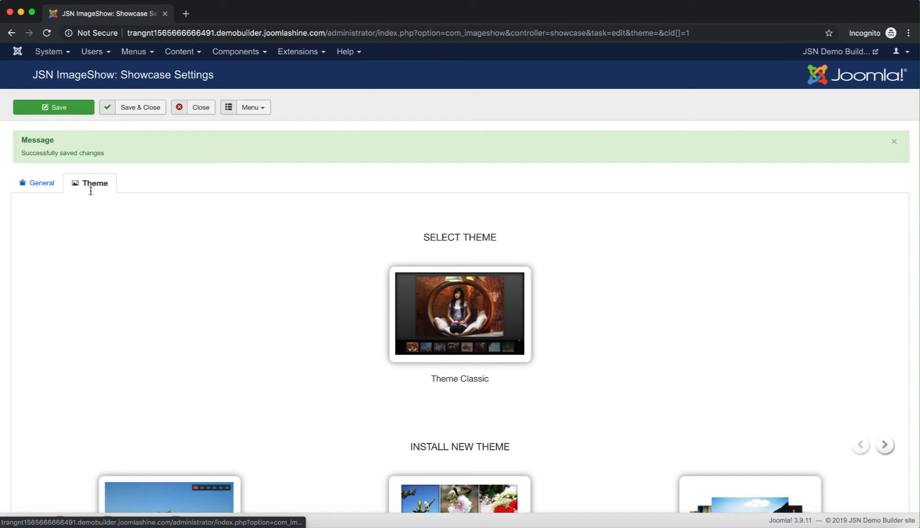
Browse the installable themes for the showcase and install Theme Strip.
{"action": "scroll", "coordinate": [252, 326], "scroll_direction": "down", "scroll_amount": 2}
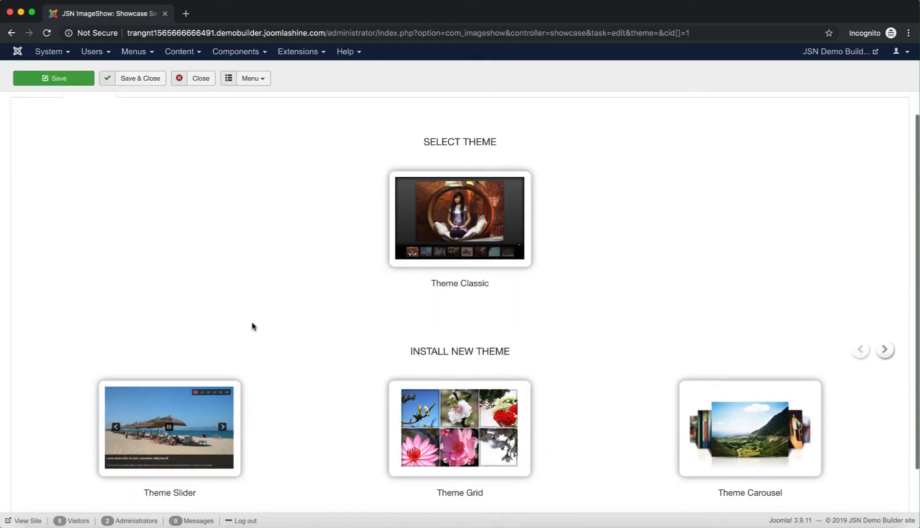
{"action": "scroll", "coordinate": [253, 326], "scroll_direction": "down", "scroll_amount": 2}
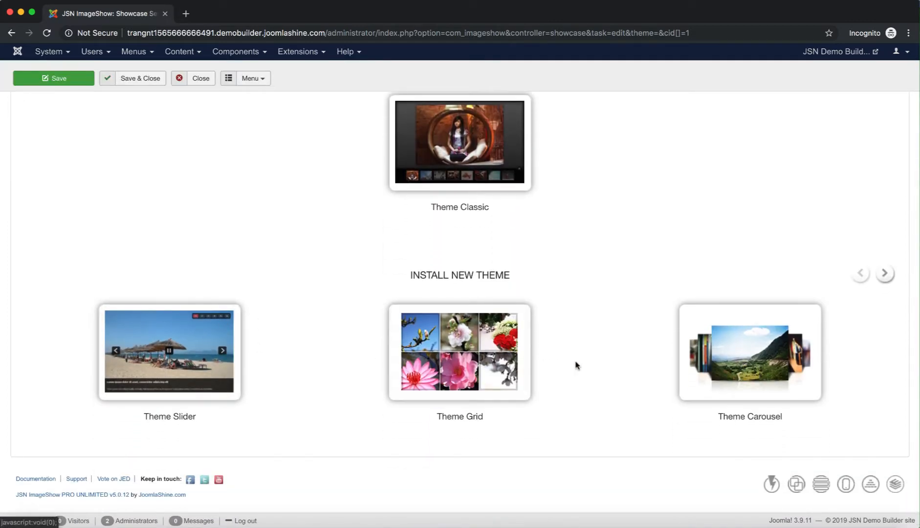
{"action": "left_click", "coordinate": [883, 275]}
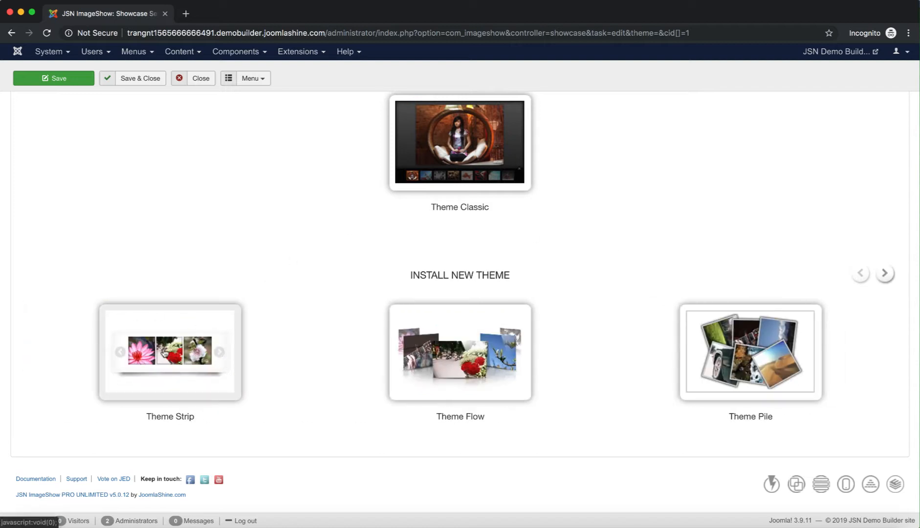
{"action": "left_click", "coordinate": [164, 353]}
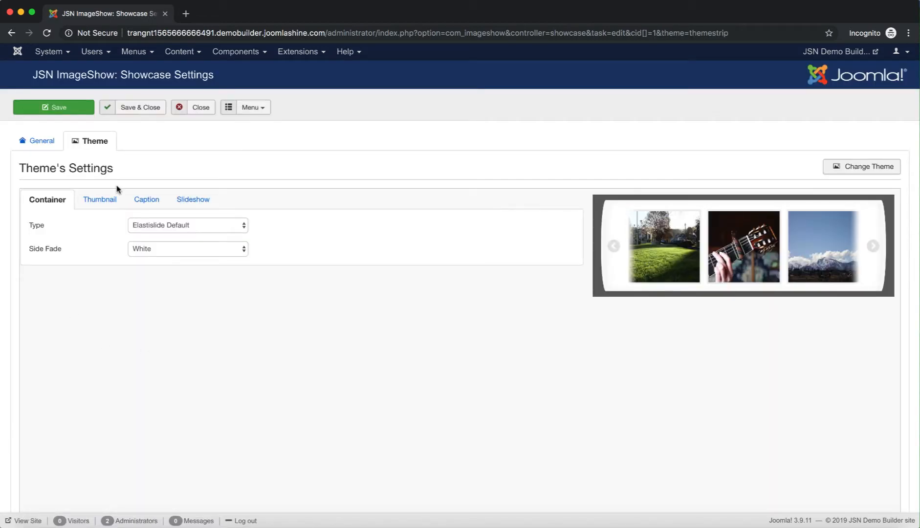
{"action": "triple_click", "coordinate": [119, 168]}
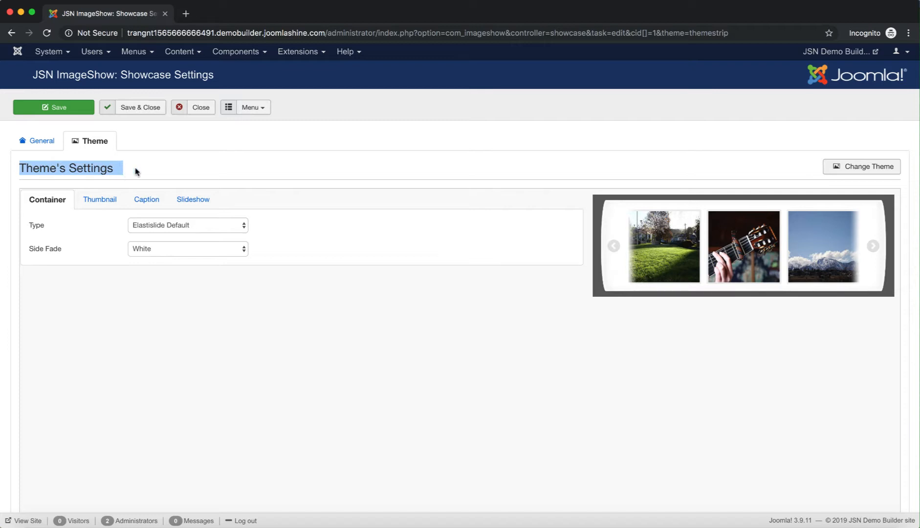
{"action": "left_click", "coordinate": [135, 171]}
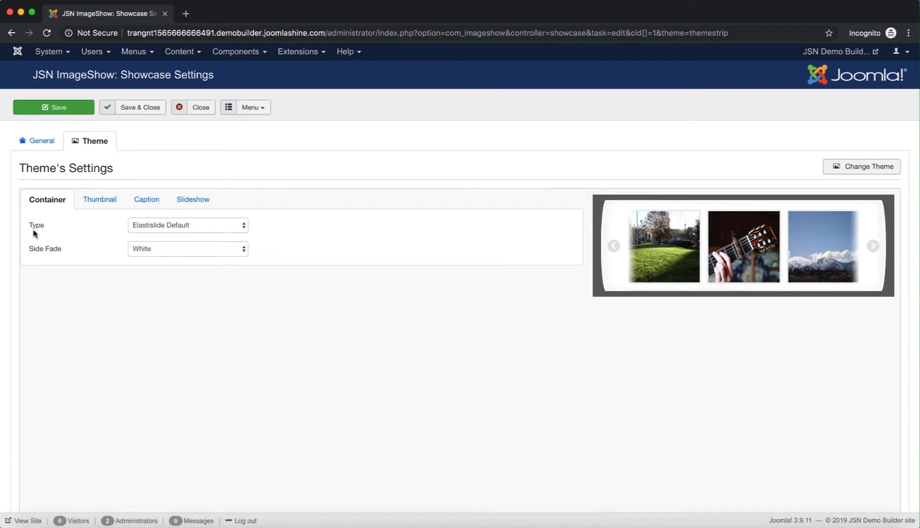
Try the Custom and None container types, and return the type to Elastislide Default.
{"action": "mouse_move", "coordinate": [49, 229]}
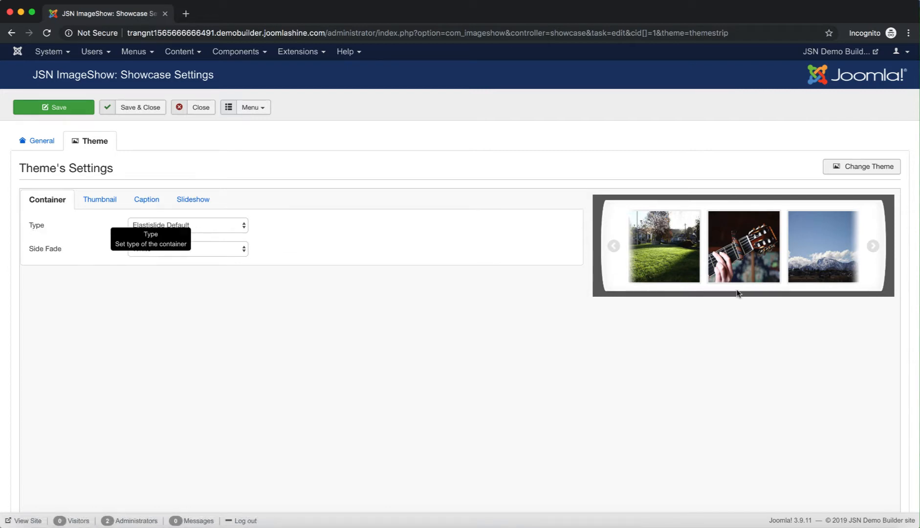
{"action": "left_click", "coordinate": [195, 229]}
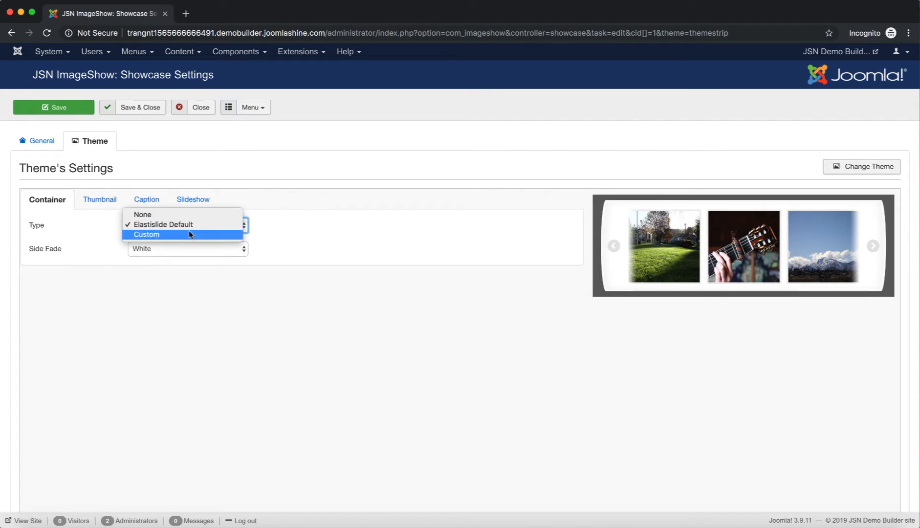
{"action": "left_click", "coordinate": [190, 234]}
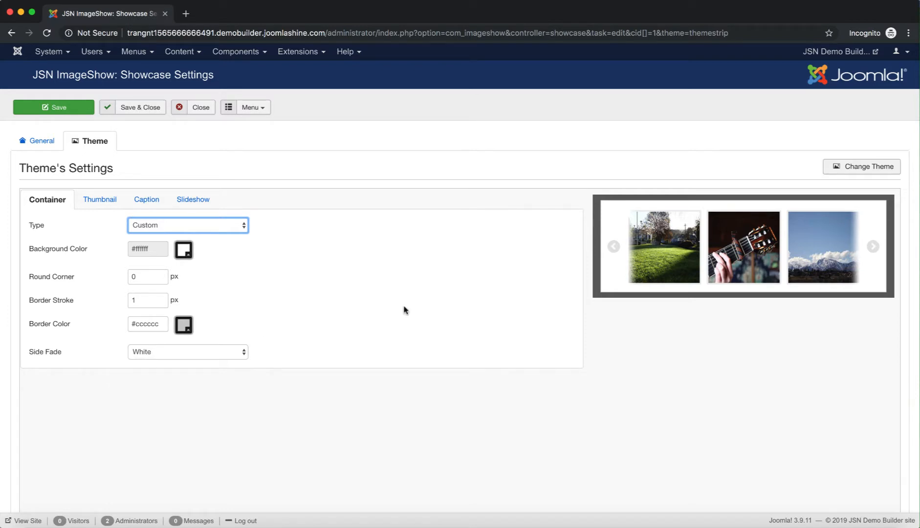
{"action": "left_click", "coordinate": [234, 233]}
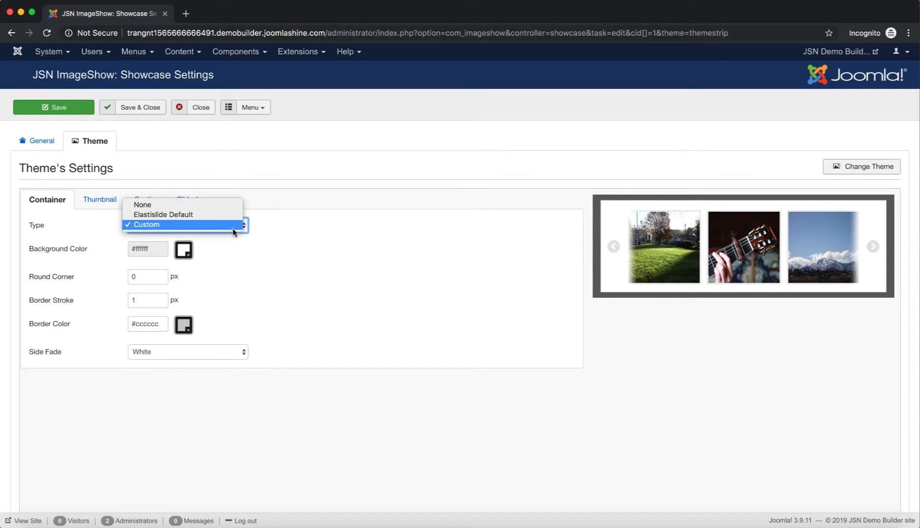
{"action": "left_click", "coordinate": [211, 204]}
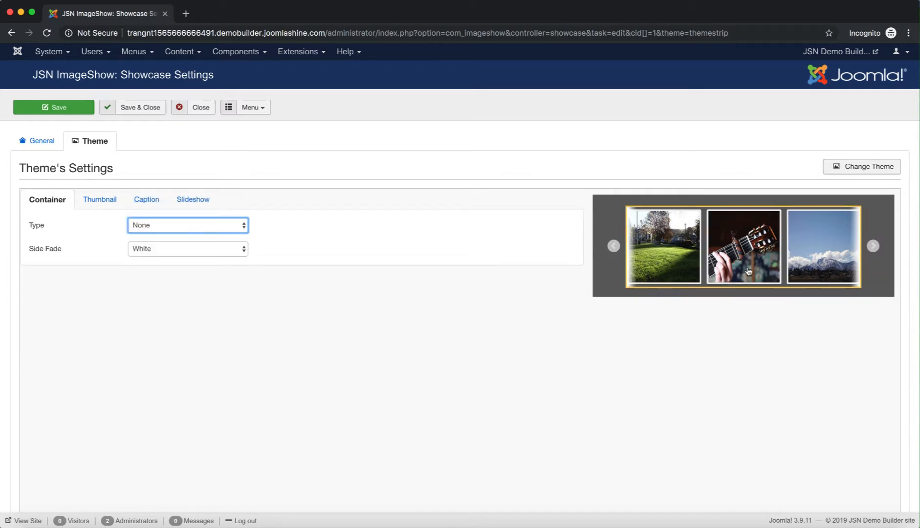
{"action": "left_click", "coordinate": [188, 226]}
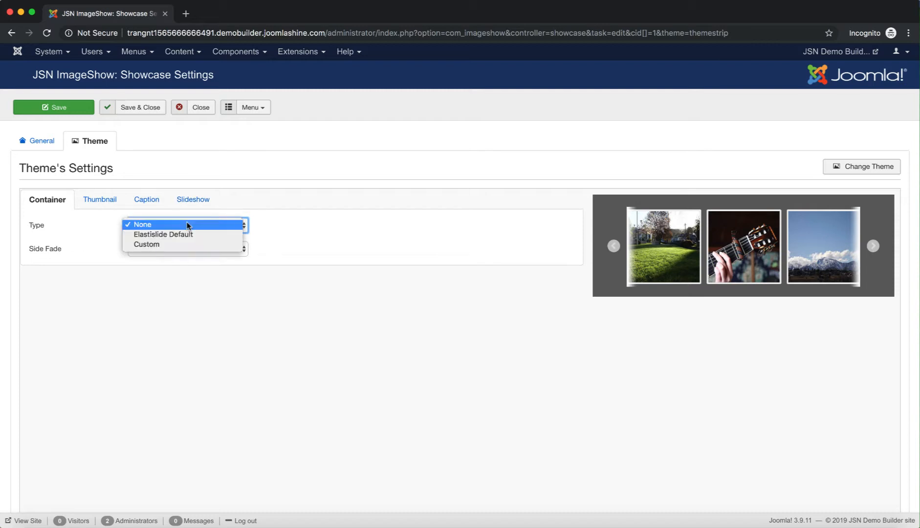
{"action": "left_click", "coordinate": [181, 235]}
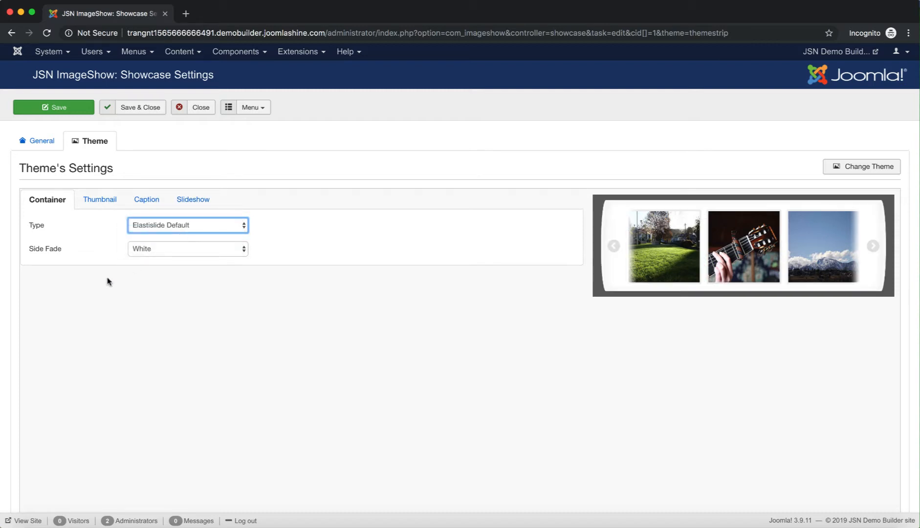
Try the Black side fade on the container and set Side Fade to None.
{"action": "left_click", "coordinate": [53, 256]}
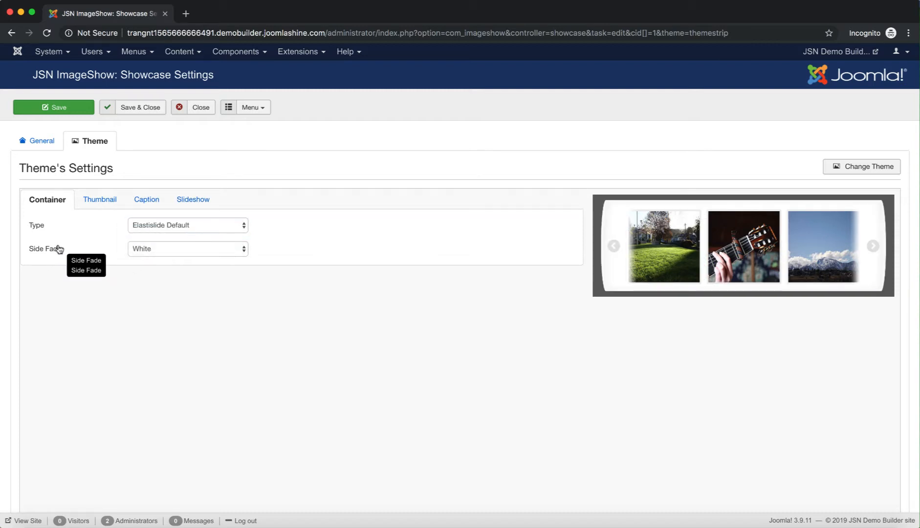
{"action": "left_click", "coordinate": [198, 251]}
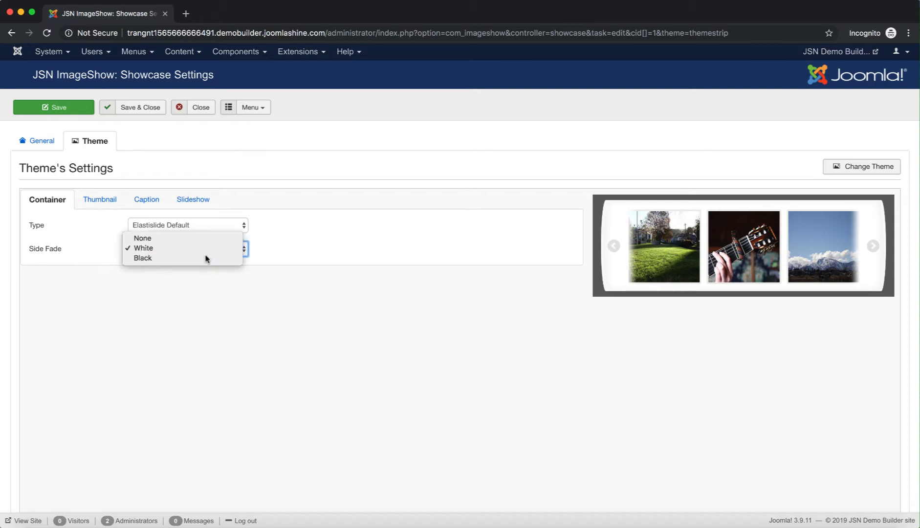
{"action": "left_click", "coordinate": [207, 258]}
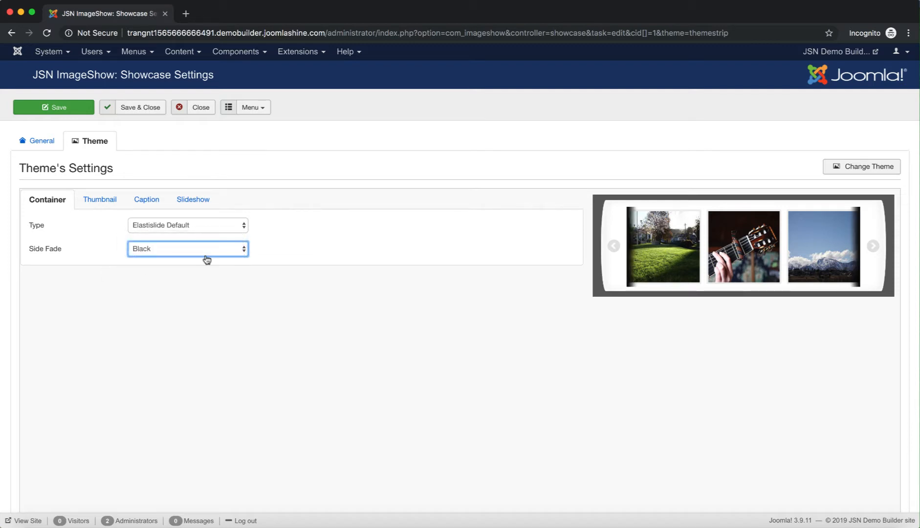
{"action": "left_click", "coordinate": [207, 259]}
{"action": "left_click", "coordinate": [217, 228]}
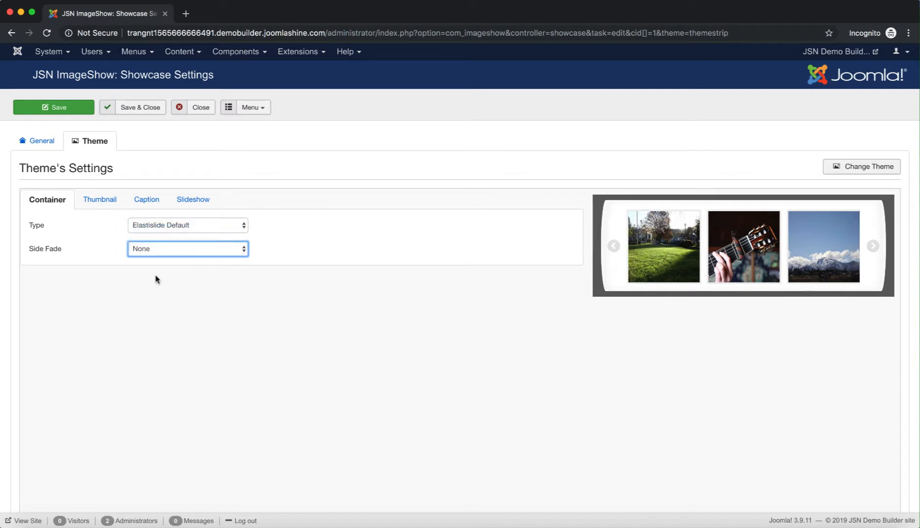
Set the thumbnail border color to the light purple #d1c1d1 in the thumbnail settings.
{"action": "left_click", "coordinate": [103, 204]}
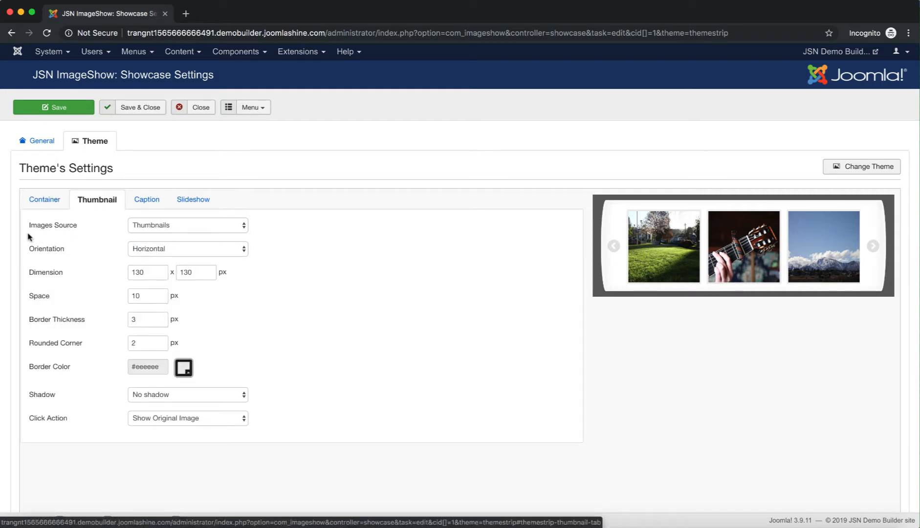
{"action": "mouse_move", "coordinate": [49, 231]}
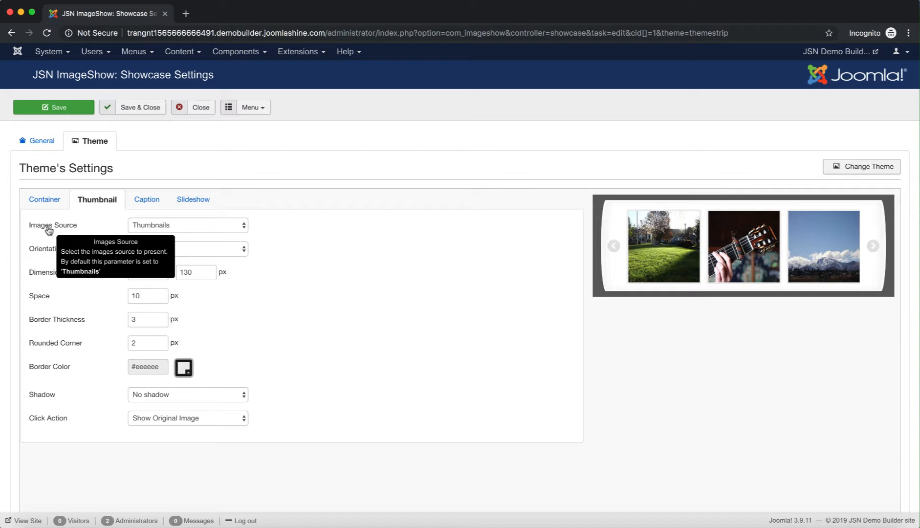
{"action": "mouse_move", "coordinate": [53, 254]}
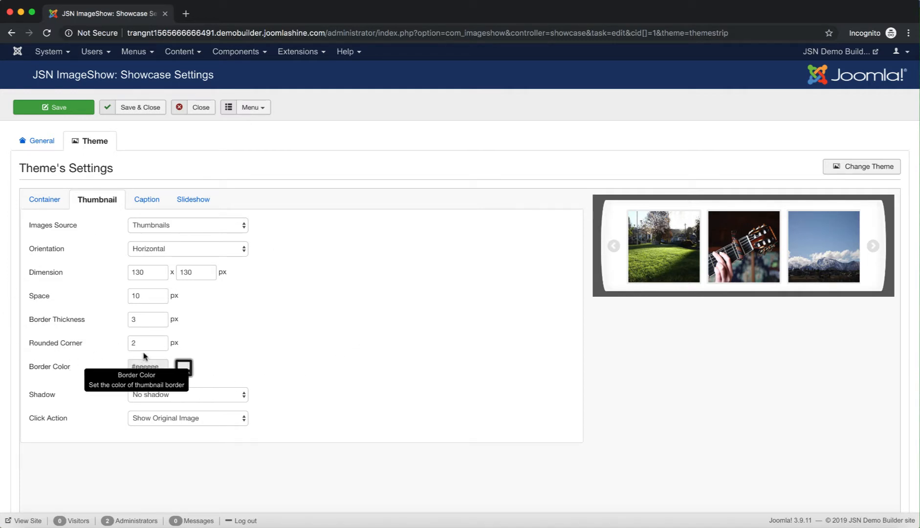
{"action": "left_click", "coordinate": [183, 367]}
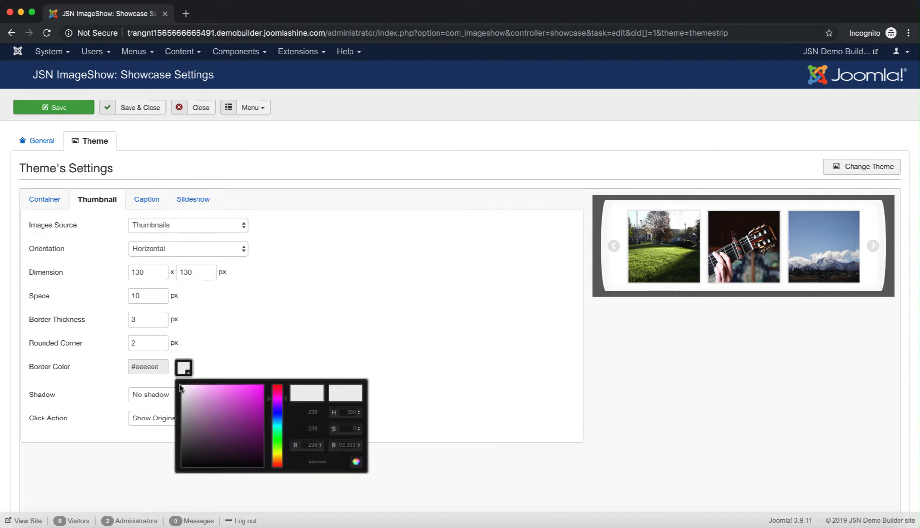
{"action": "mouse_move", "coordinate": [184, 389]}
{"action": "left_mouse_down"}
{"action": "mouse_move", "coordinate": [189, 445]}
{"action": "mouse_move", "coordinate": [245, 396]}
{"action": "mouse_move", "coordinate": [201, 429]}
{"action": "mouse_move", "coordinate": [192, 399]}
{"action": "mouse_move", "coordinate": [208, 404]}
{"action": "mouse_move", "coordinate": [189, 399]}
{"action": "left_mouse_up"}
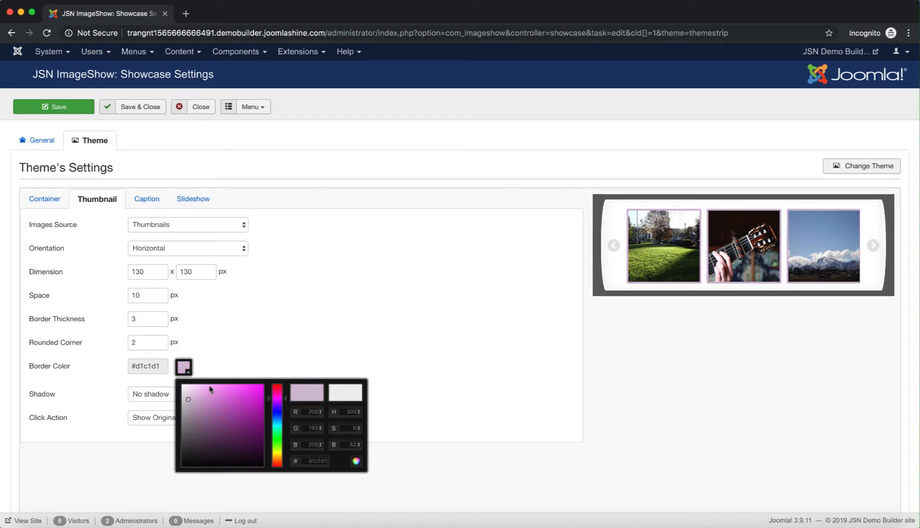
{"action": "left_click", "coordinate": [316, 280]}
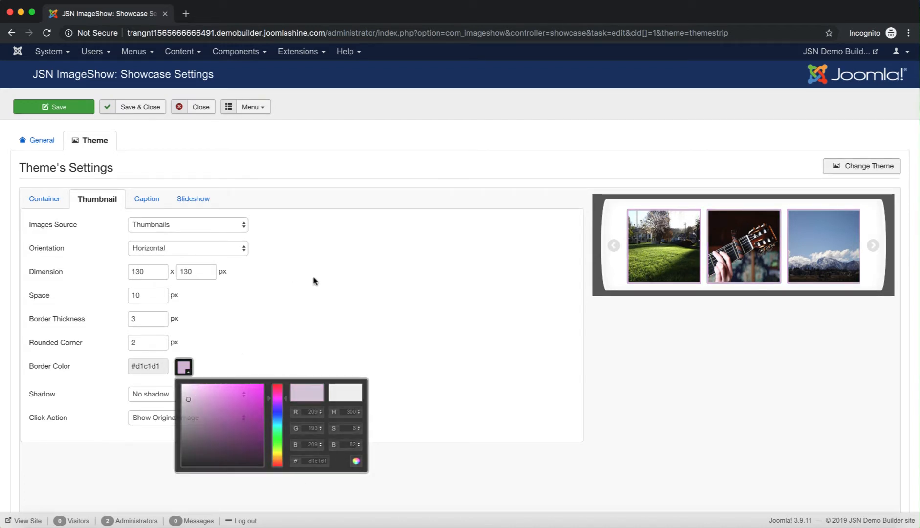
Try the light and bold thumbnail shadows, and return Shadow to No shadow.
{"action": "mouse_move", "coordinate": [50, 395]}
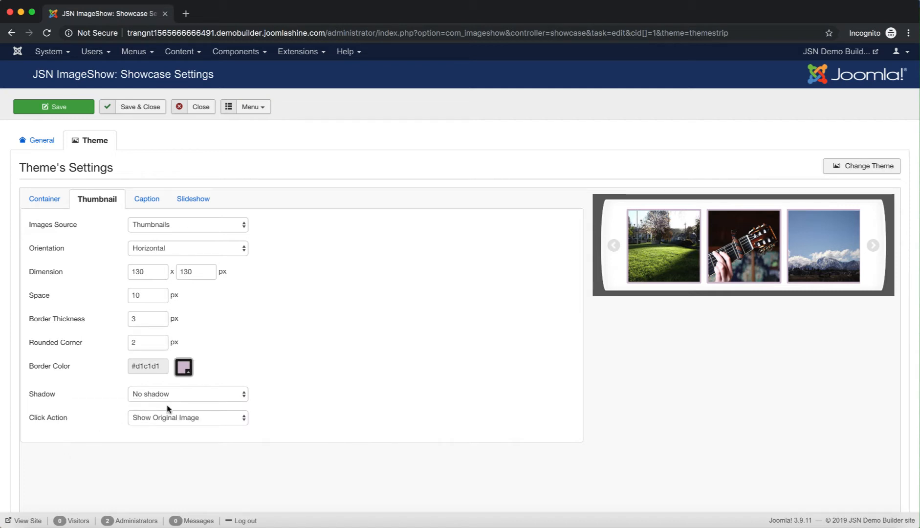
{"action": "left_click", "coordinate": [186, 396]}
{"action": "left_click", "coordinate": [185, 405]}
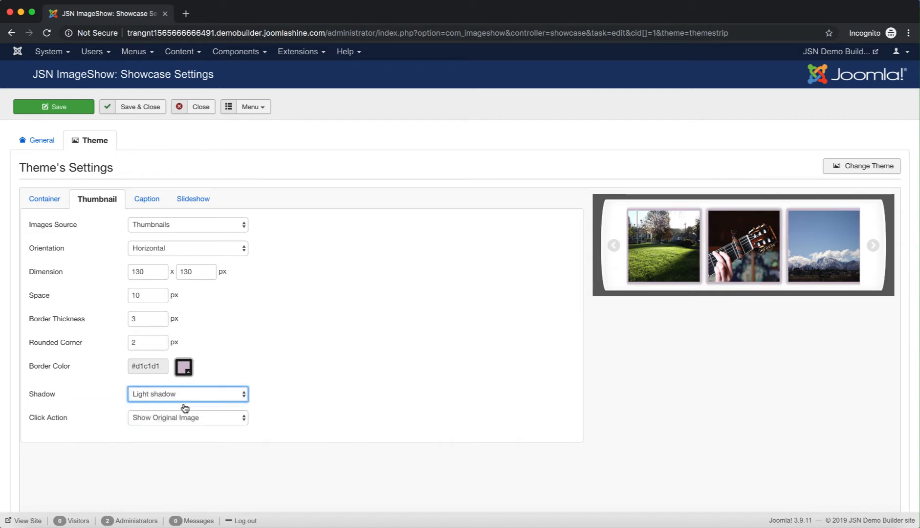
{"action": "left_click", "coordinate": [189, 398]}
{"action": "left_click", "coordinate": [175, 404]}
{"action": "left_click", "coordinate": [175, 406]}
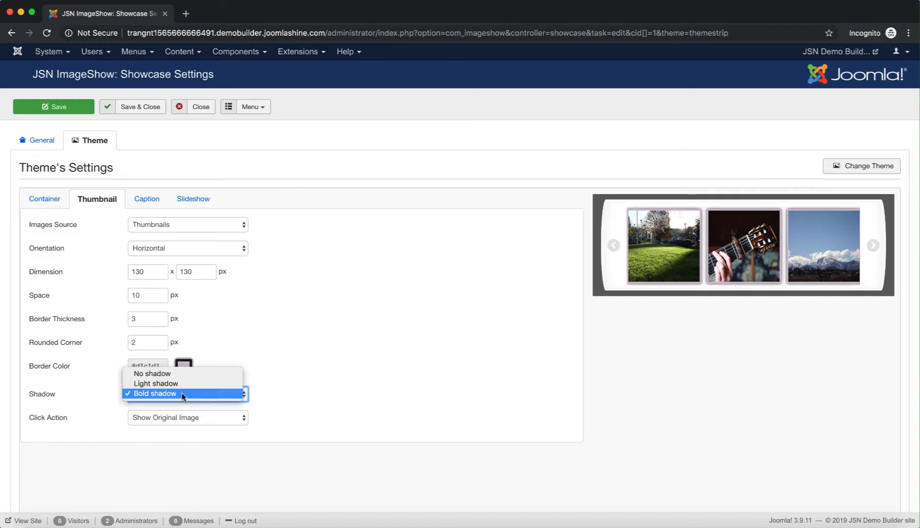
{"action": "left_click", "coordinate": [126, 378]}
Set the thumbnail click action to Open Image Link.
{"action": "mouse_move", "coordinate": [43, 424]}
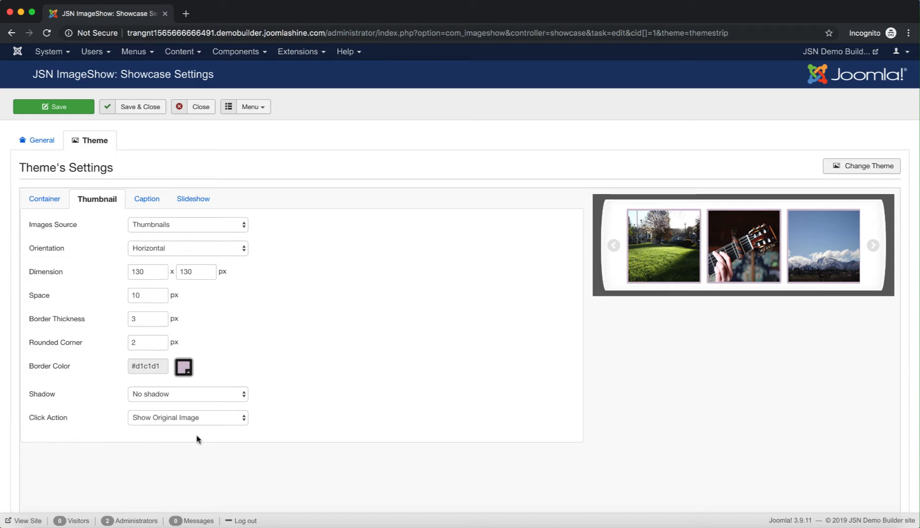
{"action": "left_click", "coordinate": [229, 424]}
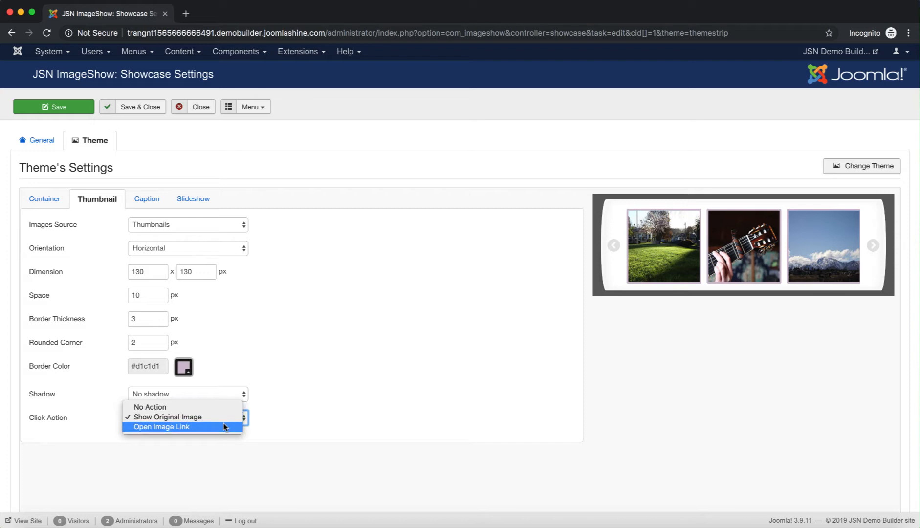
{"action": "left_click", "coordinate": [223, 426]}
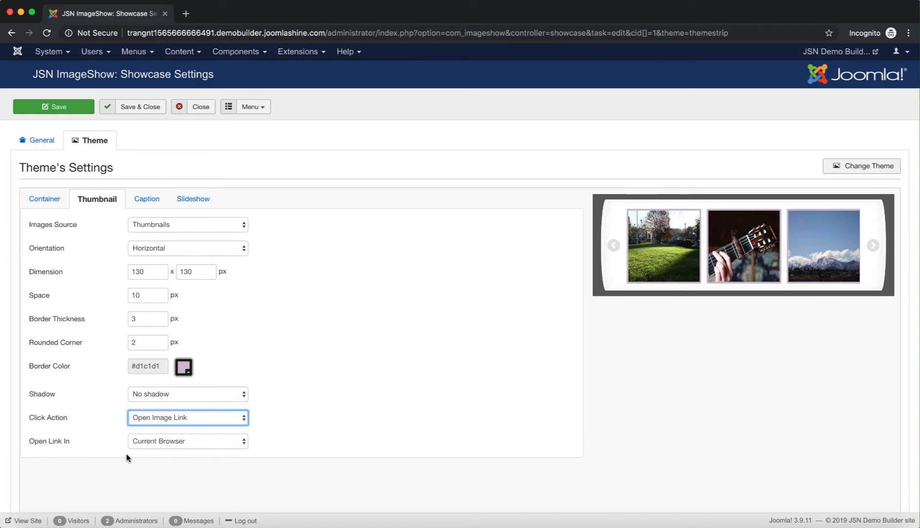
Check the available Open Link In choices for the thumbnails and keep Current Browser.
{"action": "left_click", "coordinate": [186, 443]}
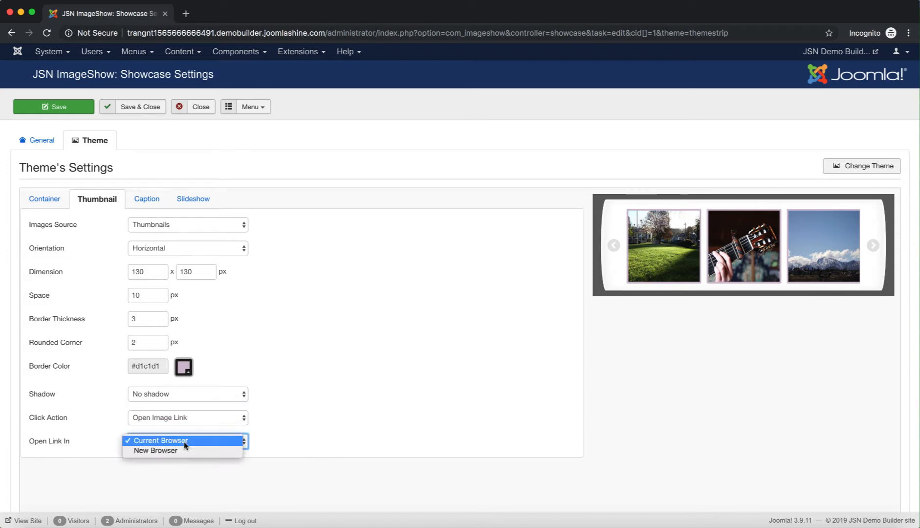
{"action": "left_click", "coordinate": [332, 443]}
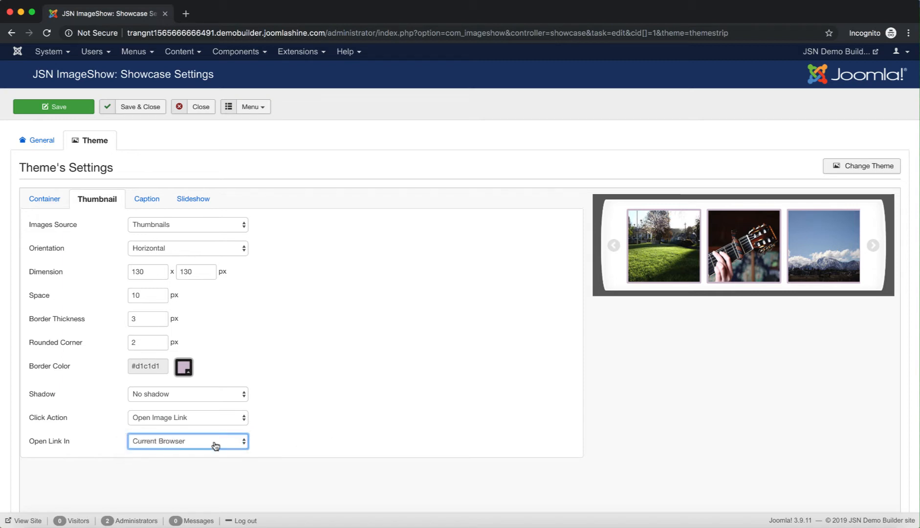
Set the caption's panel background color to the near-black #080808 and adjust the panel opacity.
{"action": "left_click", "coordinate": [145, 208]}
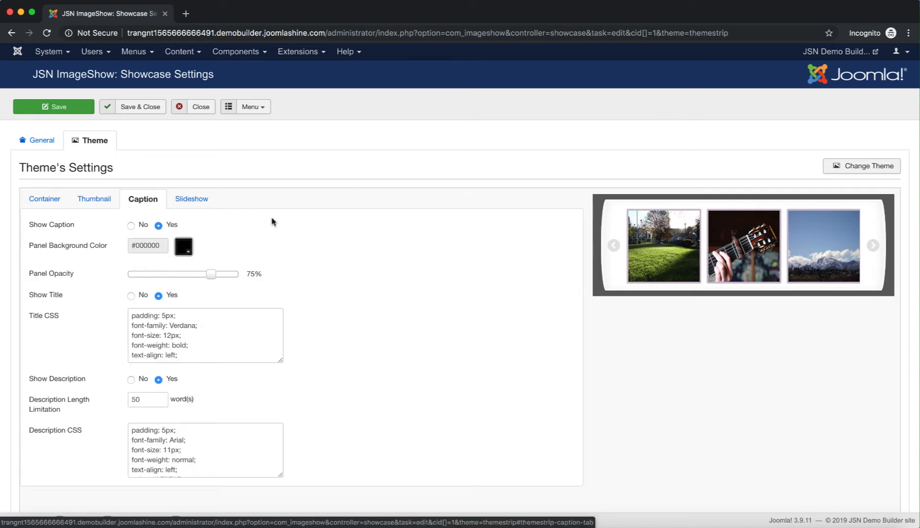
{"action": "mouse_move", "coordinate": [74, 227]}
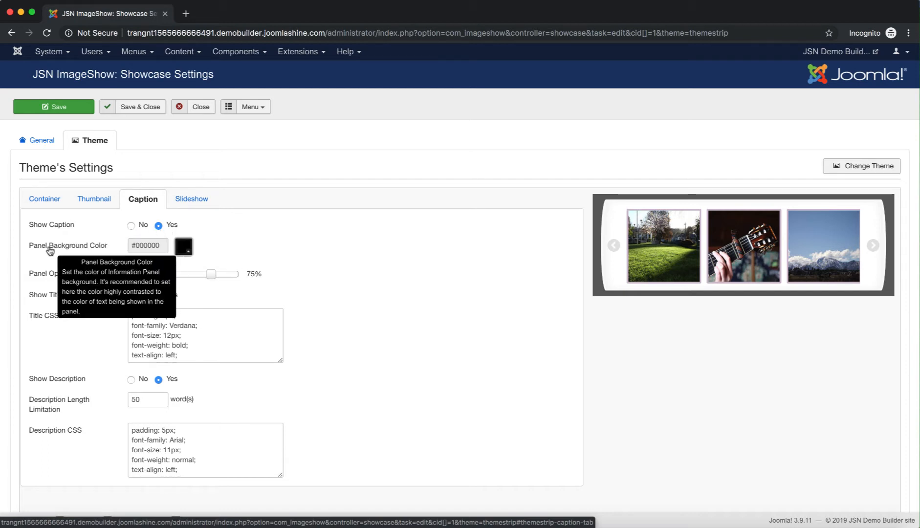
{"action": "left_click_drag", "start_coordinate": [21, 251], "coordinate": [104, 251]}
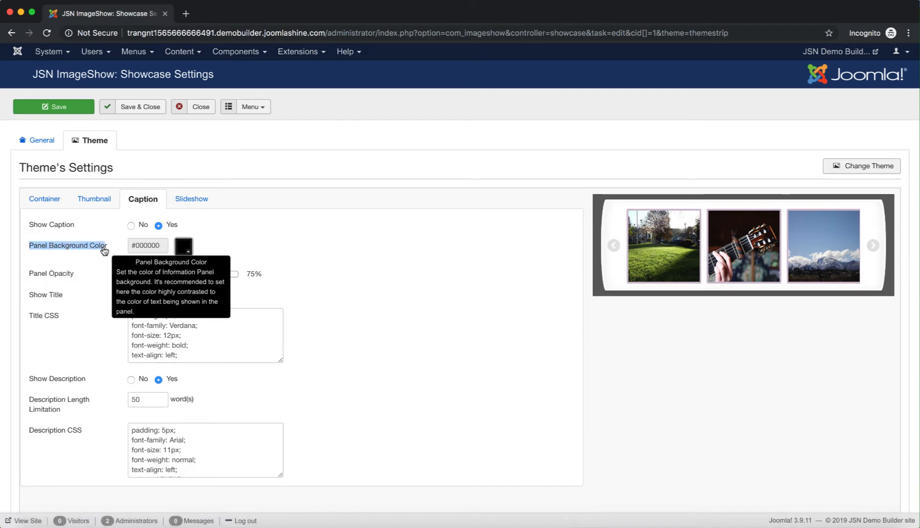
{"action": "left_click", "coordinate": [104, 250]}
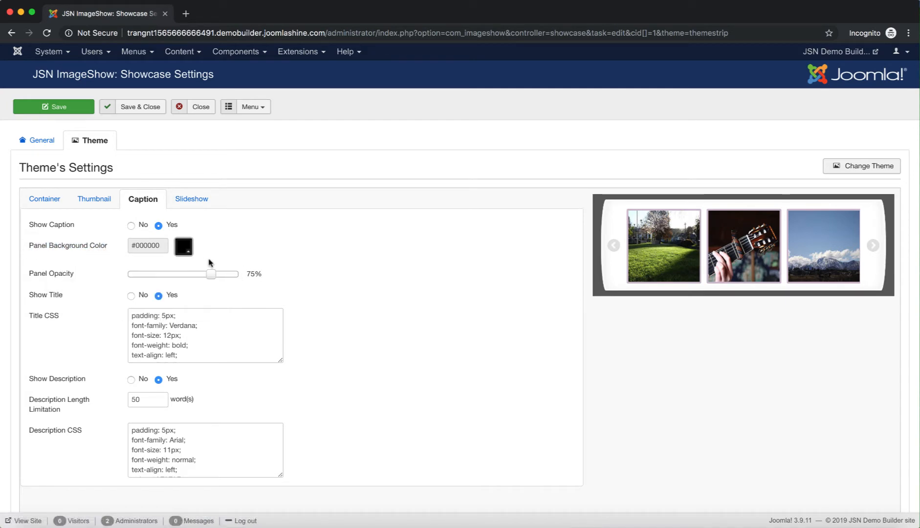
{"action": "left_click", "coordinate": [183, 246]}
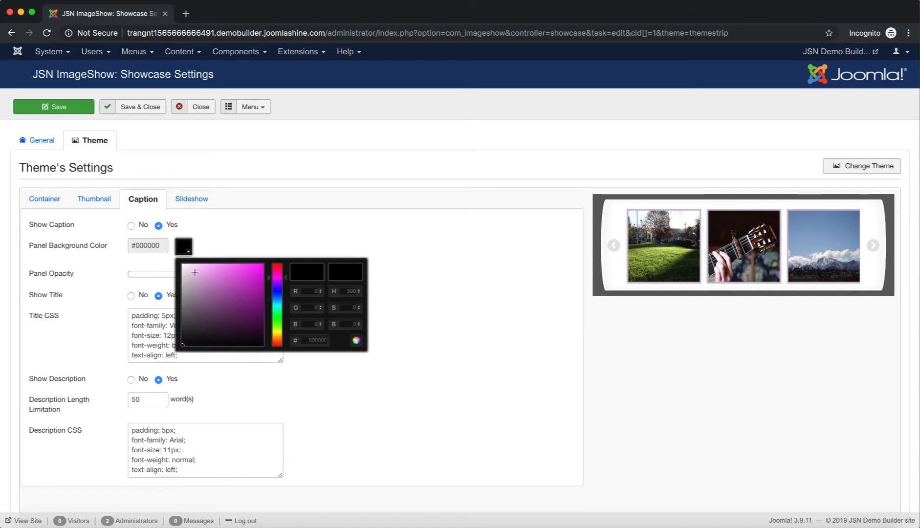
{"action": "scroll", "coordinate": [194, 271], "scroll_direction": "down", "scroll_amount": 1}
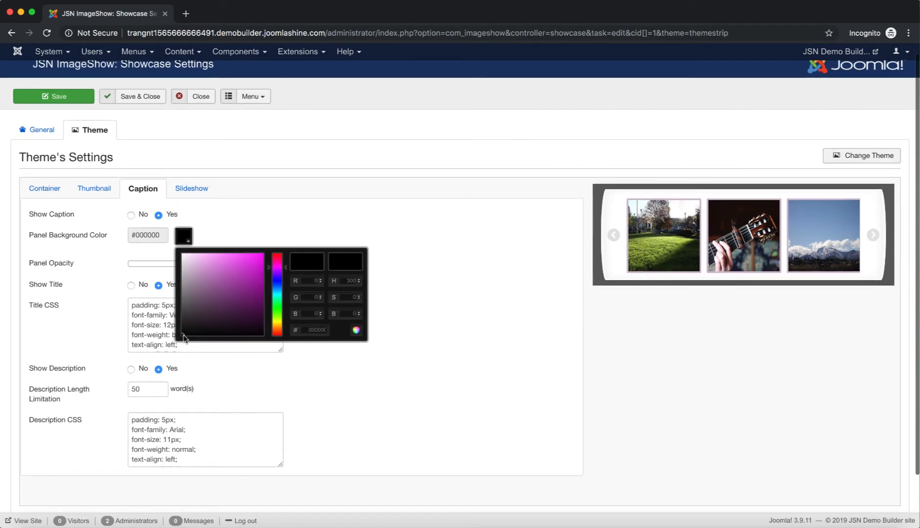
{"action": "scroll", "coordinate": [234, 276], "scroll_direction": "up", "scroll_amount": 1}
{"action": "mouse_move", "coordinate": [183, 334]}
{"action": "left_mouse_down"}
{"action": "mouse_move", "coordinate": [213, 303]}
{"action": "mouse_move", "coordinate": [205, 276]}
{"action": "mouse_move", "coordinate": [242, 336]}
{"action": "mouse_move", "coordinate": [191, 349]}
{"action": "mouse_move", "coordinate": [180, 337]}
{"action": "mouse_move", "coordinate": [148, 337]}
{"action": "left_mouse_up"}
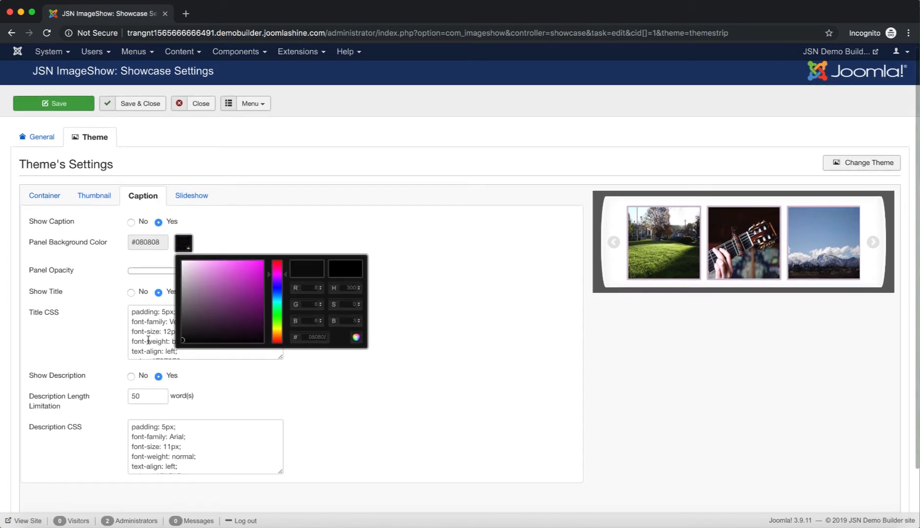
{"action": "left_click", "coordinate": [237, 245]}
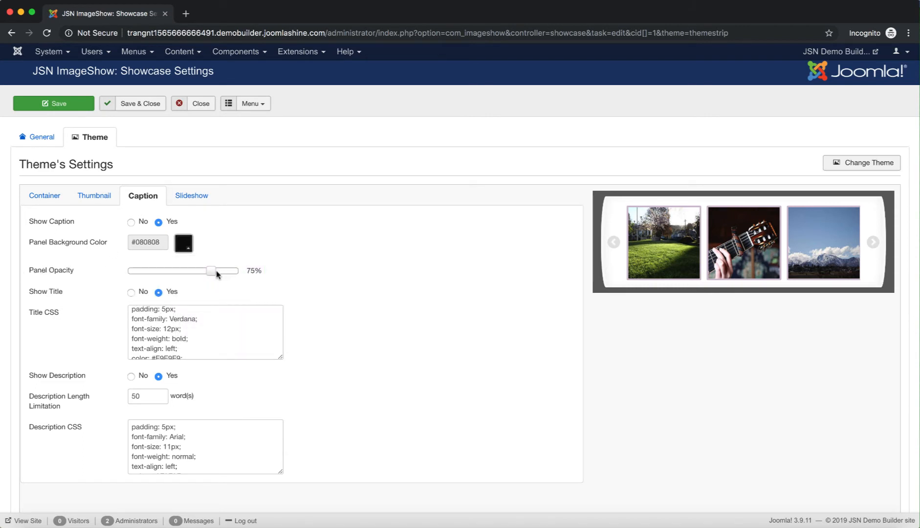
{"action": "mouse_move", "coordinate": [211, 271]}
{"action": "left_mouse_down"}
{"action": "mouse_move", "coordinate": [123, 280]}
{"action": "mouse_move", "coordinate": [254, 281]}
{"action": "mouse_move", "coordinate": [164, 275]}
{"action": "mouse_move", "coordinate": [235, 279]}
{"action": "mouse_move", "coordinate": [219, 278]}
{"action": "left_mouse_up"}
Enable Auto Play for the slideshow and review the Delay Time and Slide Timing settings.
{"action": "left_click", "coordinate": [195, 199]}
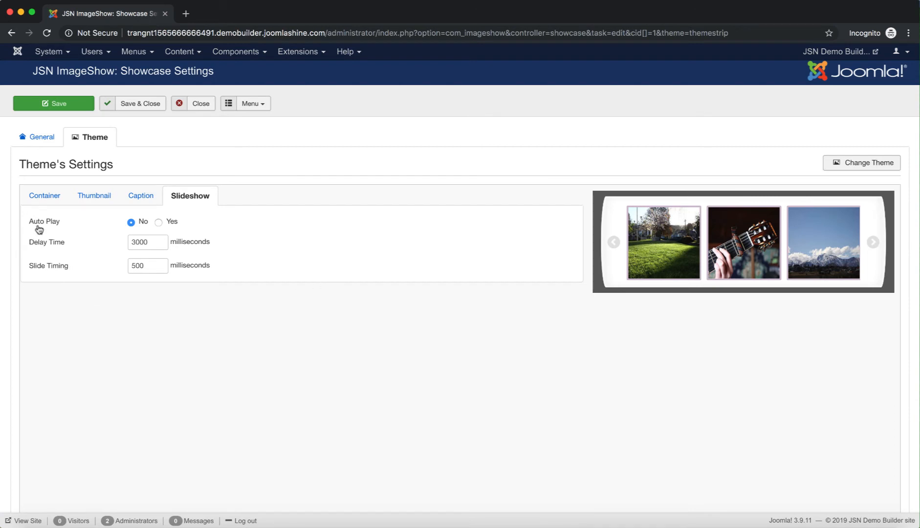
{"action": "mouse_move", "coordinate": [47, 221]}
{"action": "left_click", "coordinate": [159, 227]}
{"action": "mouse_move", "coordinate": [90, 274]}
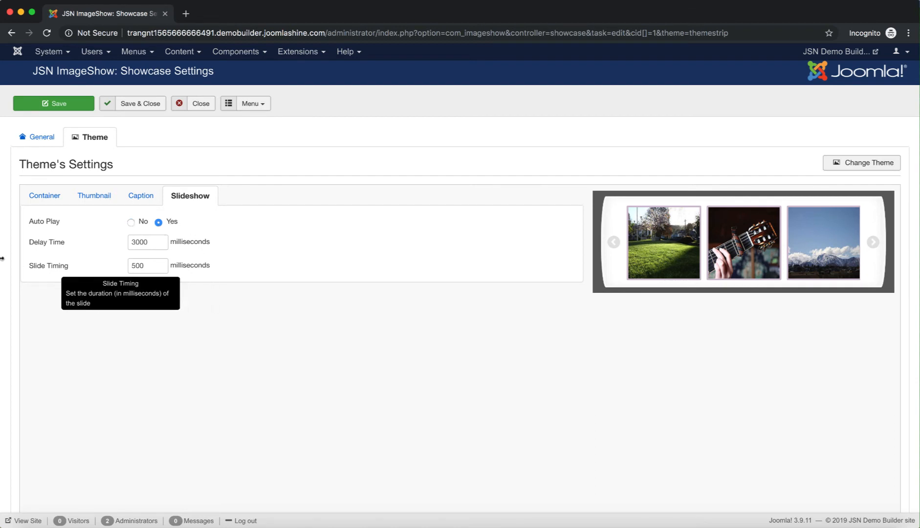
{"action": "mouse_move", "coordinate": [45, 243]}
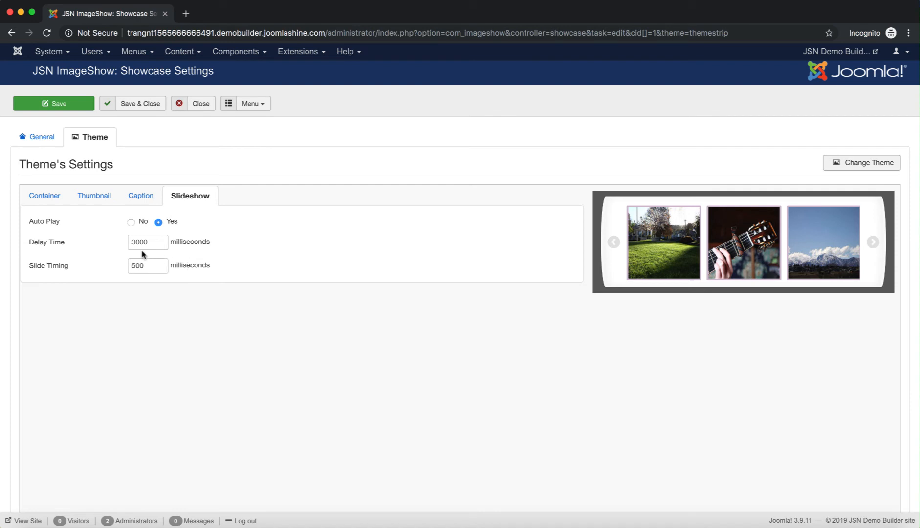
{"action": "left_click_drag", "start_coordinate": [212, 241], "coordinate": [172, 249]}
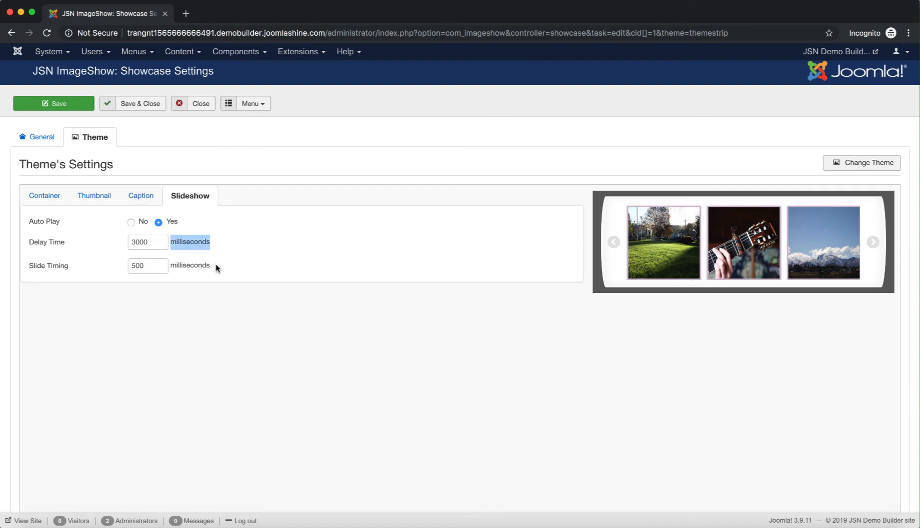
{"action": "left_click_drag", "start_coordinate": [69, 267], "coordinate": [39, 267]}
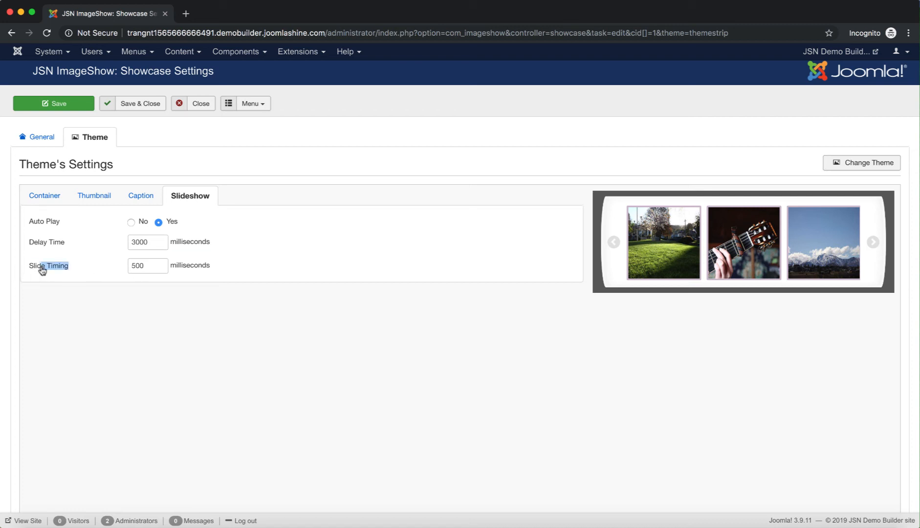
{"action": "left_click", "coordinate": [155, 266]}
Save the showcase settings and dismiss the resulting message.
{"action": "left_click", "coordinate": [84, 108]}
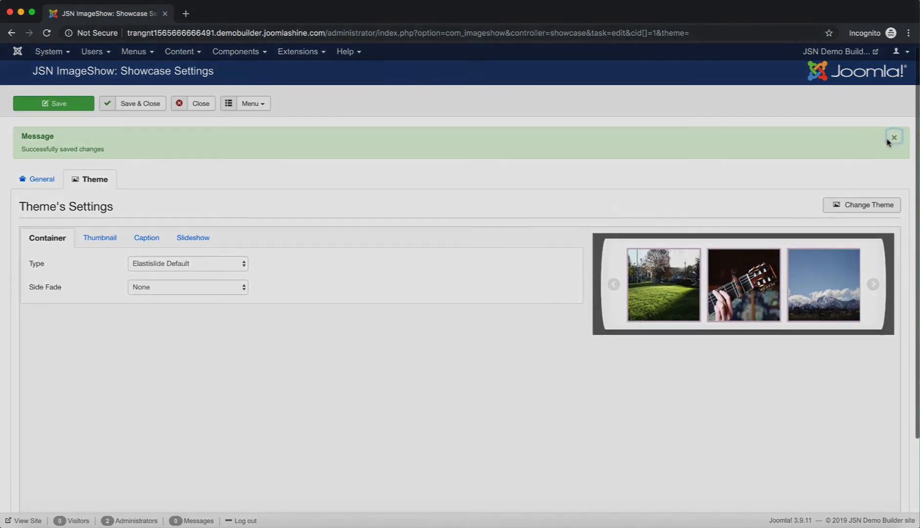
{"action": "left_click", "coordinate": [894, 143]}
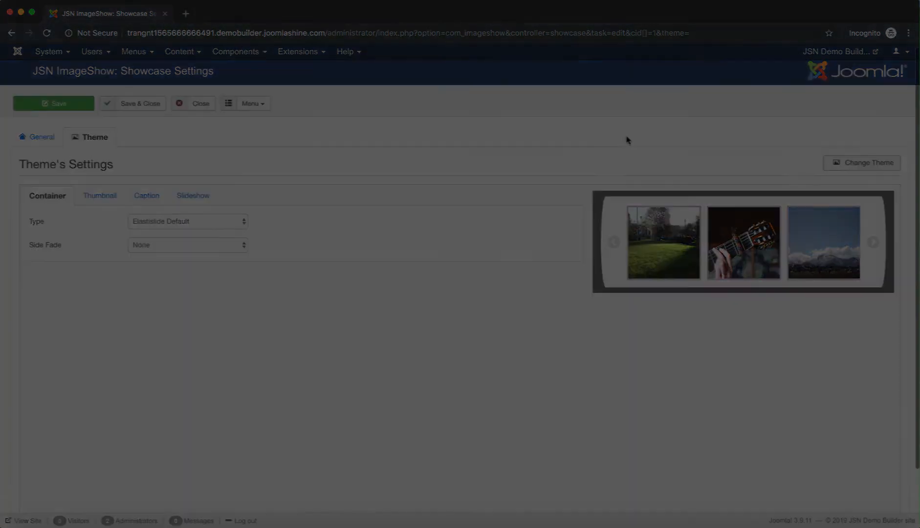